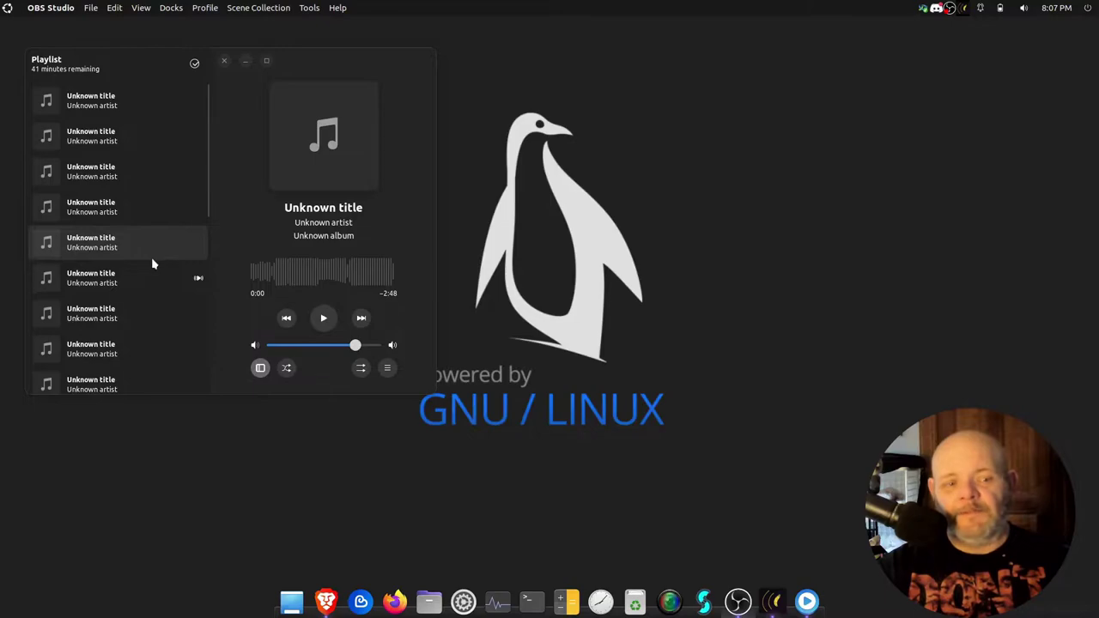
Play the Amberol track briefly, pause it at 0:14, and bring up the Brave window.
{"action": "left_click", "coordinate": [323, 319]}
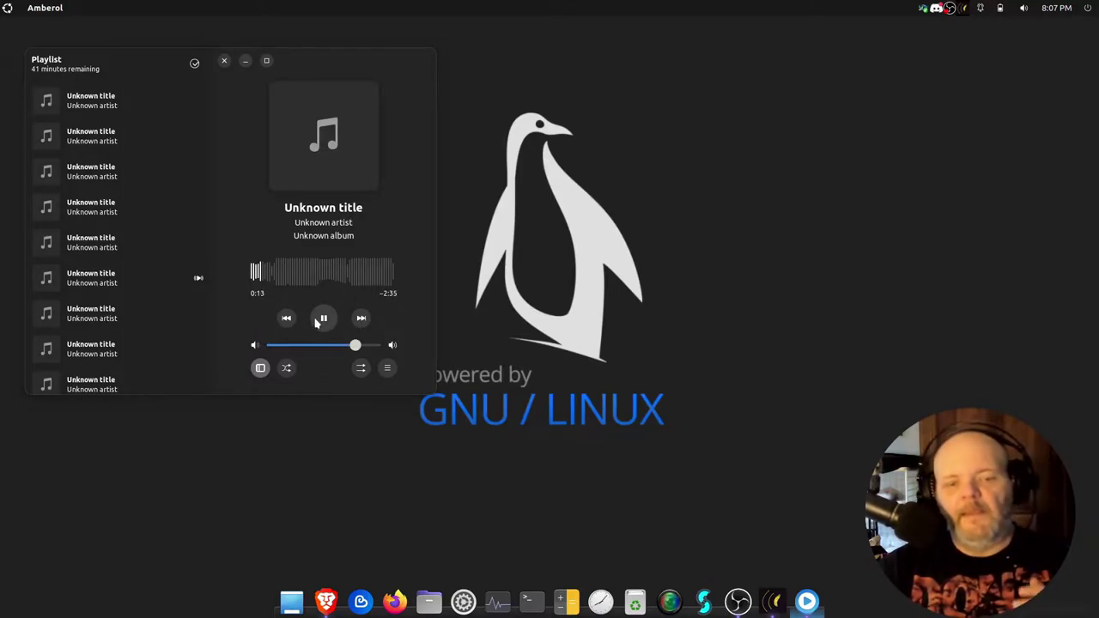
{"action": "left_click", "coordinate": [323, 319]}
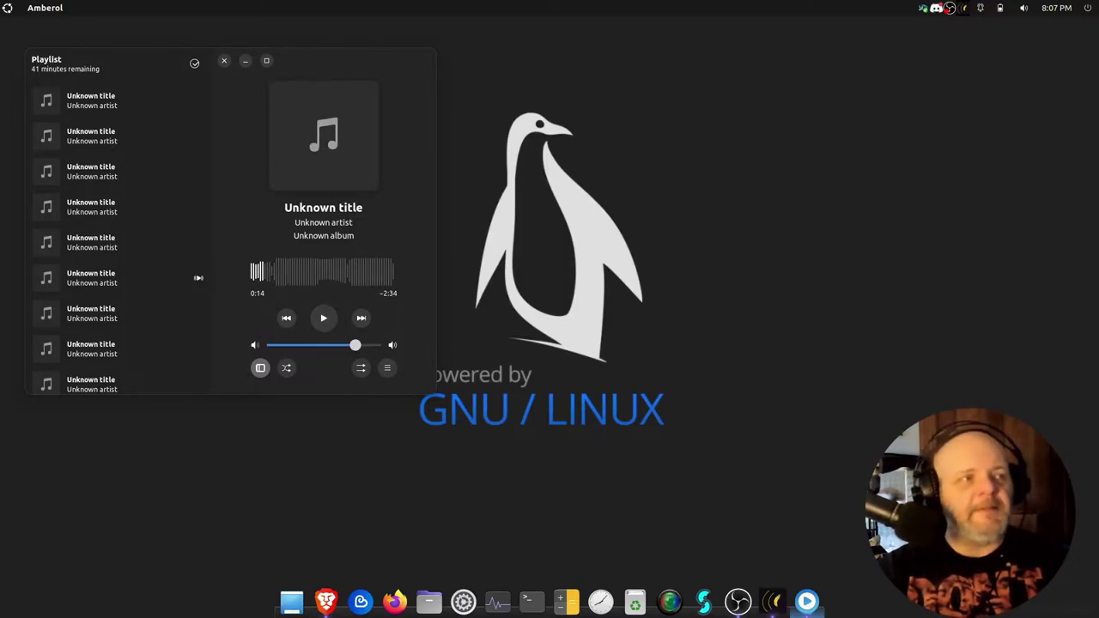
{"action": "left_click", "coordinate": [326, 601]}
Move the Brave window up and scroll the pulsemeeter README down to its mixer screenshot.
{"action": "mouse_move", "coordinate": [691, 179]}
{"action": "left_mouse_down"}
{"action": "mouse_move", "coordinate": [838, 111]}
{"action": "mouse_move", "coordinate": [822, 86]}
{"action": "mouse_move", "coordinate": [826, 55]}
{"action": "mouse_move", "coordinate": [810, 54]}
{"action": "left_mouse_up"}
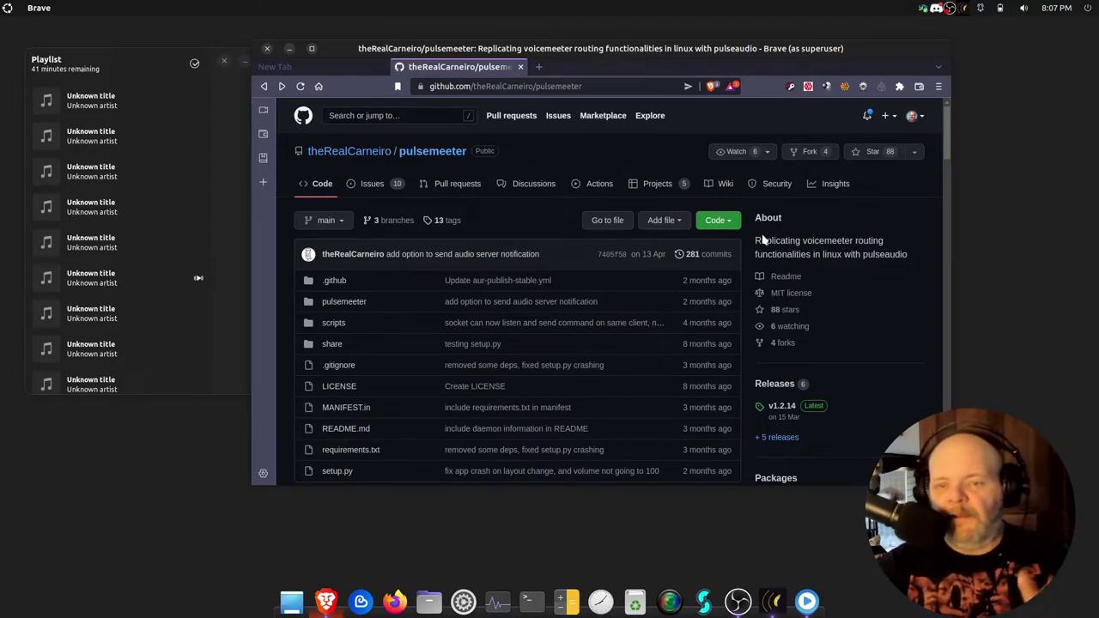
{"action": "scroll", "coordinate": [760, 243], "scroll_direction": "down", "scroll_amount": 1}
{"action": "scroll", "coordinate": [760, 243], "scroll_direction": "down", "scroll_amount": 3}
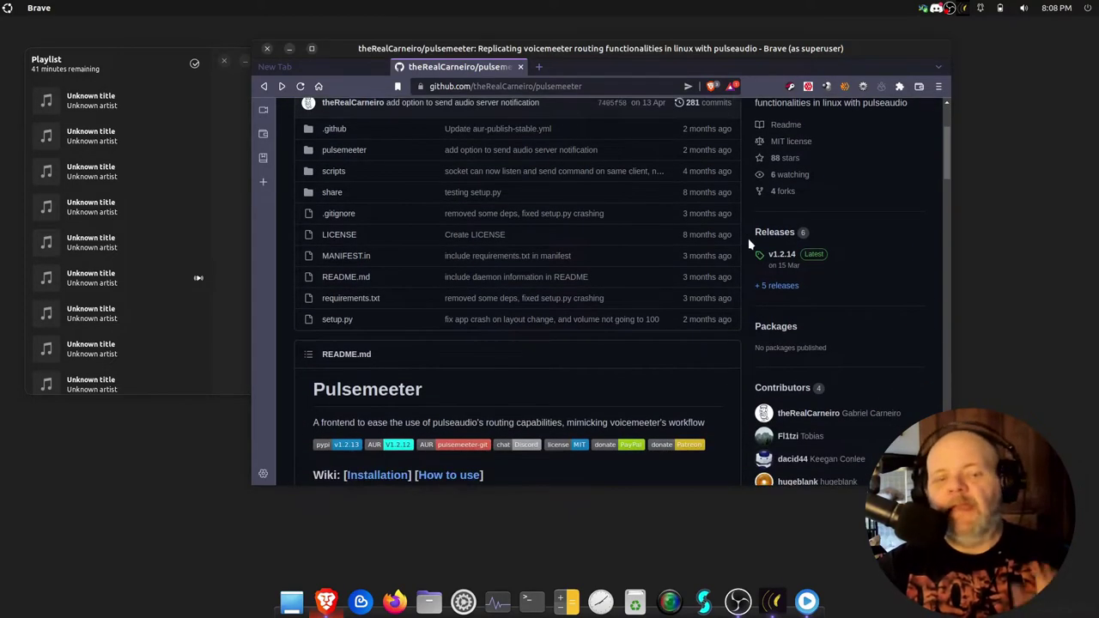
{"action": "scroll", "coordinate": [748, 244], "scroll_direction": "down", "scroll_amount": 3}
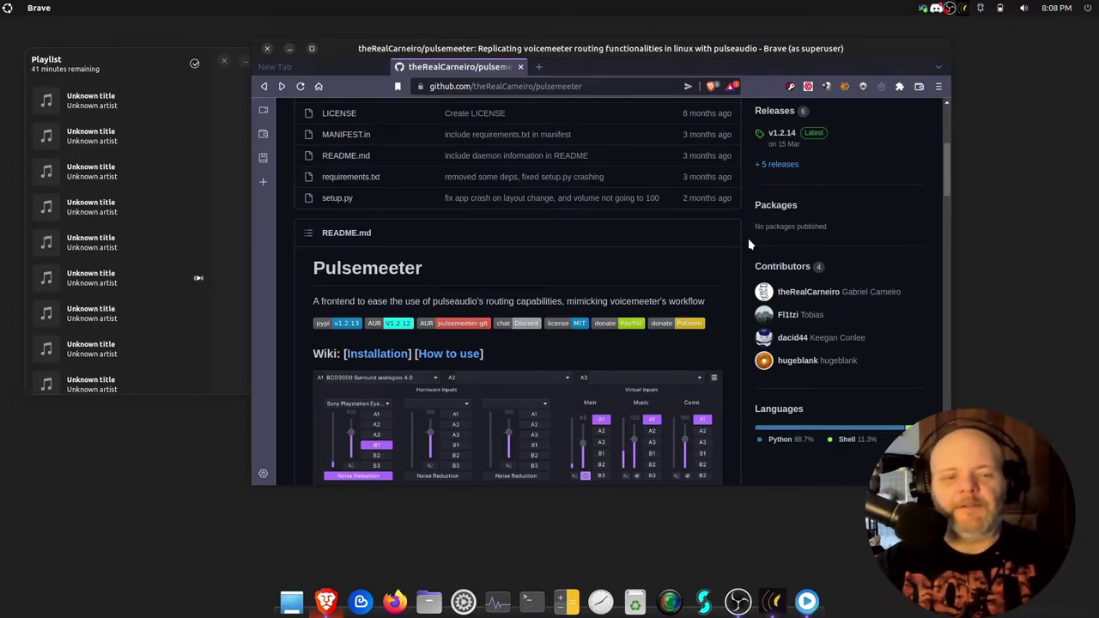
{"action": "scroll", "coordinate": [731, 250], "scroll_direction": "down", "scroll_amount": 3}
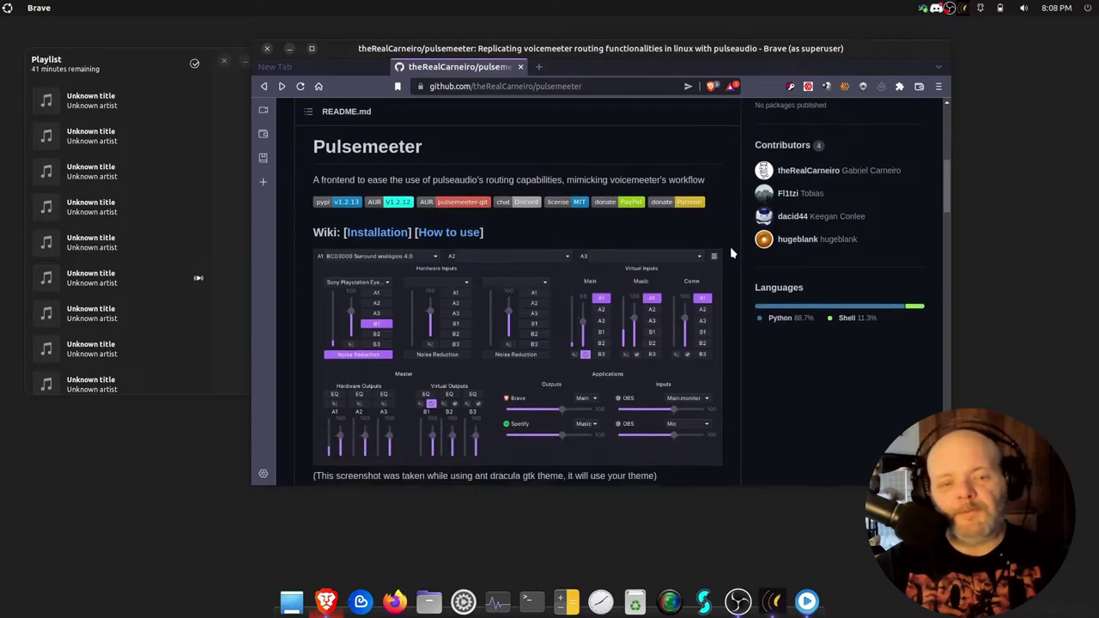
{"action": "scroll", "coordinate": [731, 252], "scroll_direction": "down", "scroll_amount": 1}
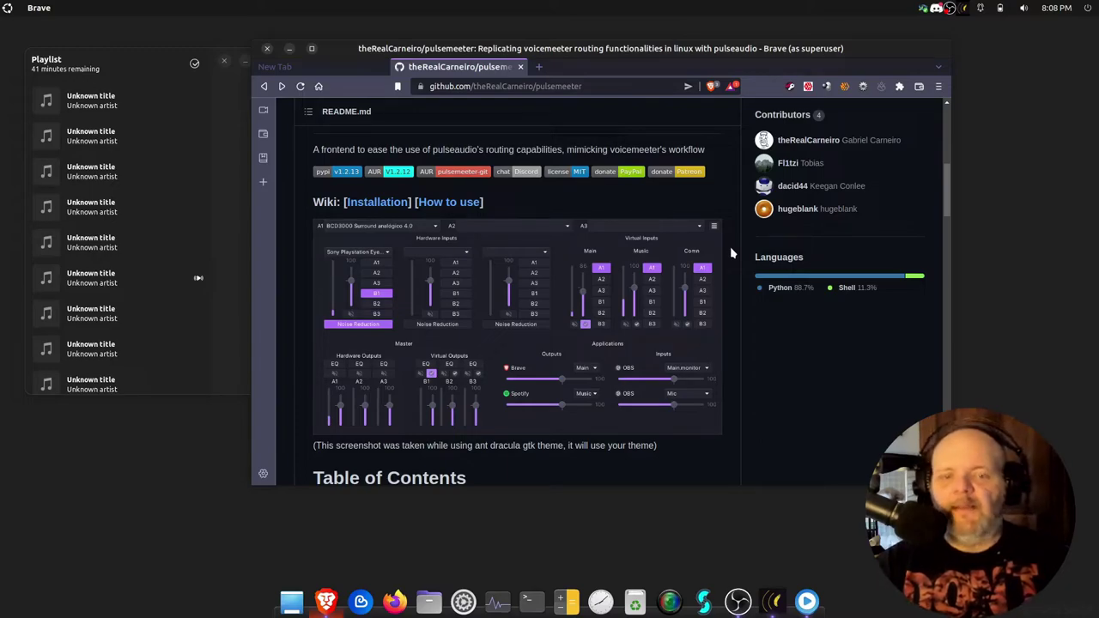
Scroll the README to the Features list and Installation dependencies like pip, libpulse and pulsectl.
{"action": "scroll", "coordinate": [637, 261], "scroll_direction": "up", "scroll_amount": 1}
{"action": "scroll", "coordinate": [637, 261], "scroll_direction": "up", "scroll_amount": 1}
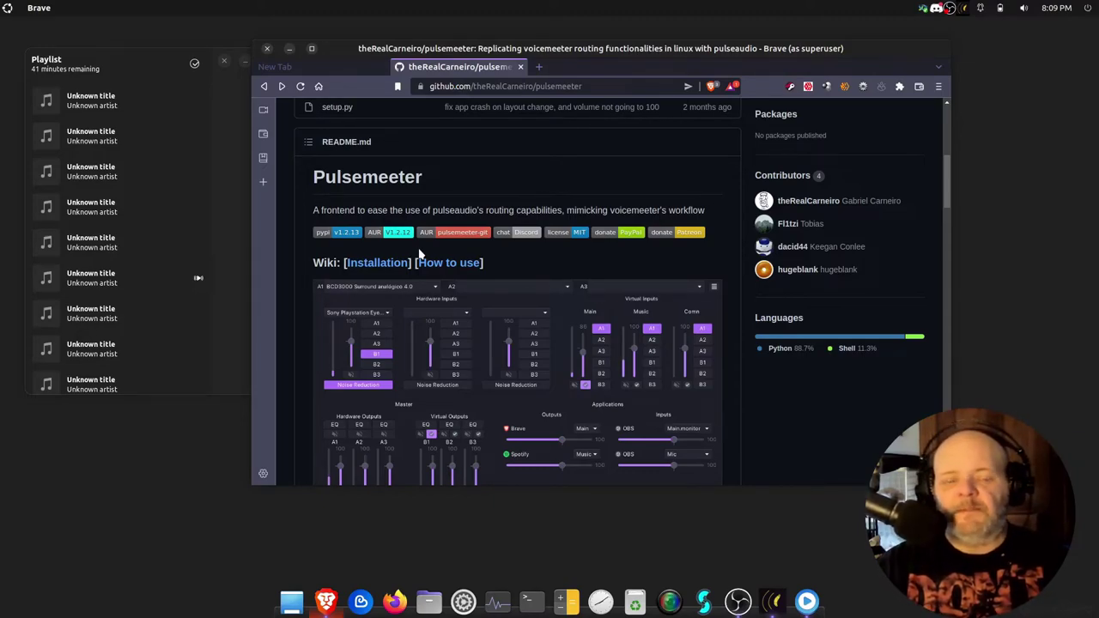
{"action": "scroll", "coordinate": [421, 253], "scroll_direction": "down", "scroll_amount": 5}
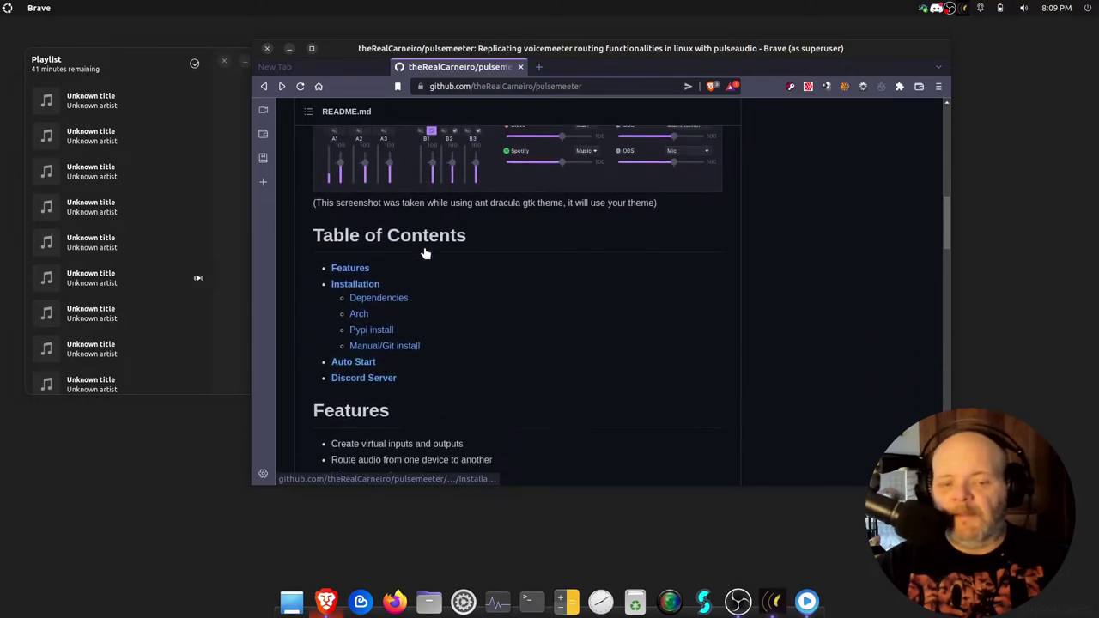
{"action": "scroll", "coordinate": [425, 254], "scroll_direction": "down", "scroll_amount": 3}
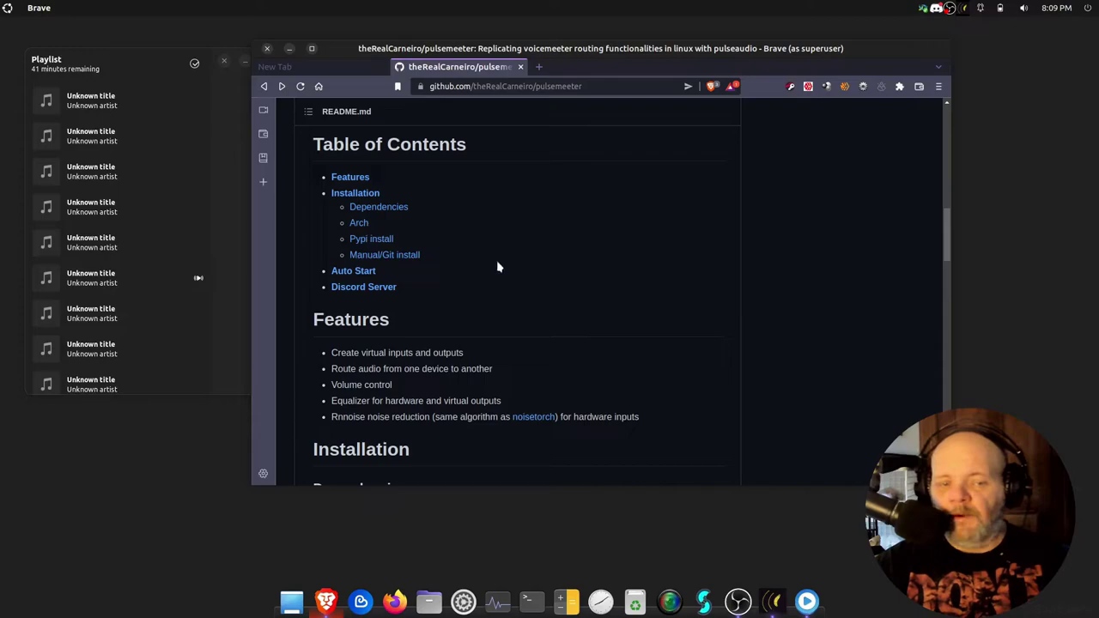
{"action": "scroll", "coordinate": [492, 278], "scroll_direction": "down", "scroll_amount": 3}
{"action": "scroll", "coordinate": [492, 279], "scroll_direction": "down", "scroll_amount": 5}
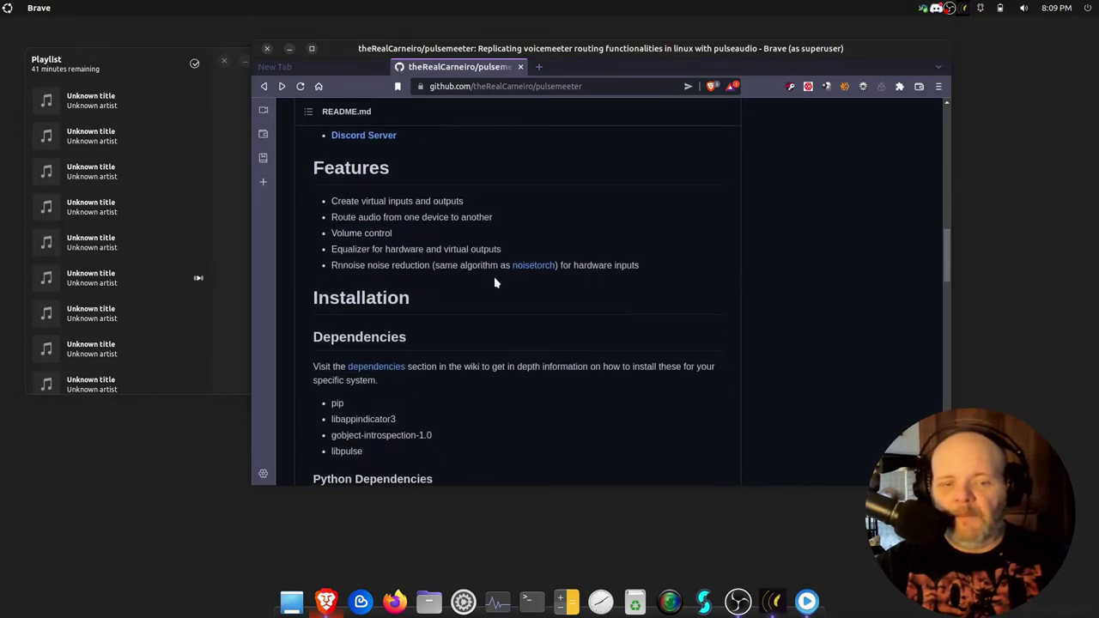
{"action": "scroll", "coordinate": [494, 282], "scroll_direction": "down", "scroll_amount": 1}
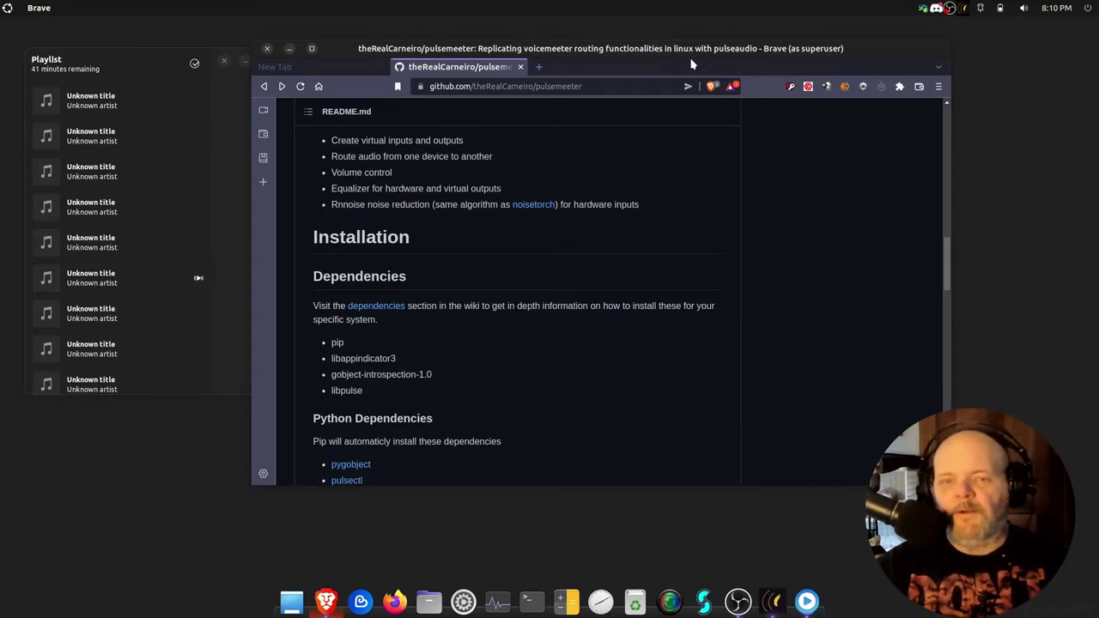
Move Brave mostly off screen and reposition the Pulsemeeter mixer window higher up.
{"action": "mouse_move", "coordinate": [687, 54]}
{"action": "left_mouse_down"}
{"action": "mouse_move", "coordinate": [478, 105]}
{"action": "mouse_move", "coordinate": [0, 108]}
{"action": "mouse_move", "coordinate": [692, 86]}
{"action": "left_mouse_up"}
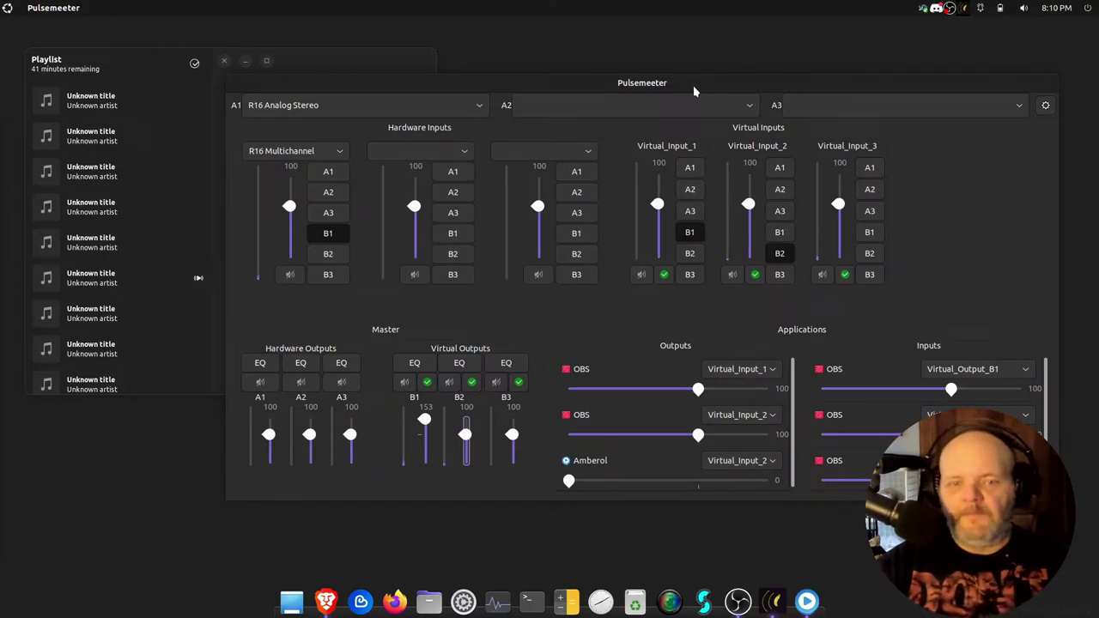
{"action": "mouse_move", "coordinate": [695, 84]}
{"action": "left_mouse_down"}
{"action": "mouse_move", "coordinate": [712, 56]}
{"action": "mouse_move", "coordinate": [707, 34]}
{"action": "left_mouse_up"}
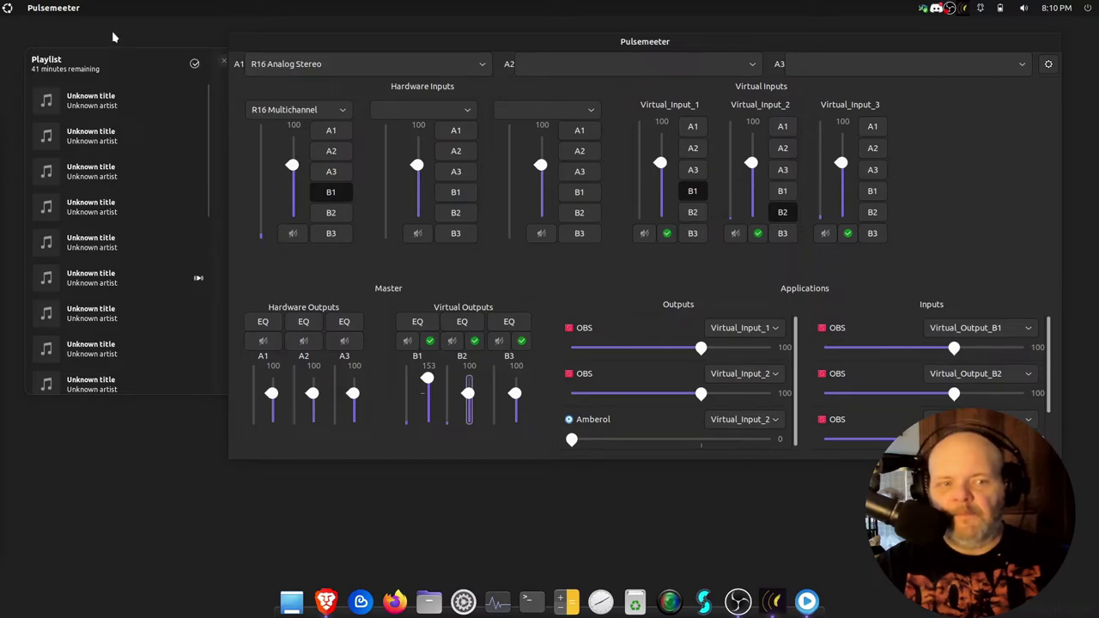
Raise Amberol and resume playback from 0:14 so Virtual_Input_2's meter shows audio.
{"action": "left_click", "coordinate": [219, 390]}
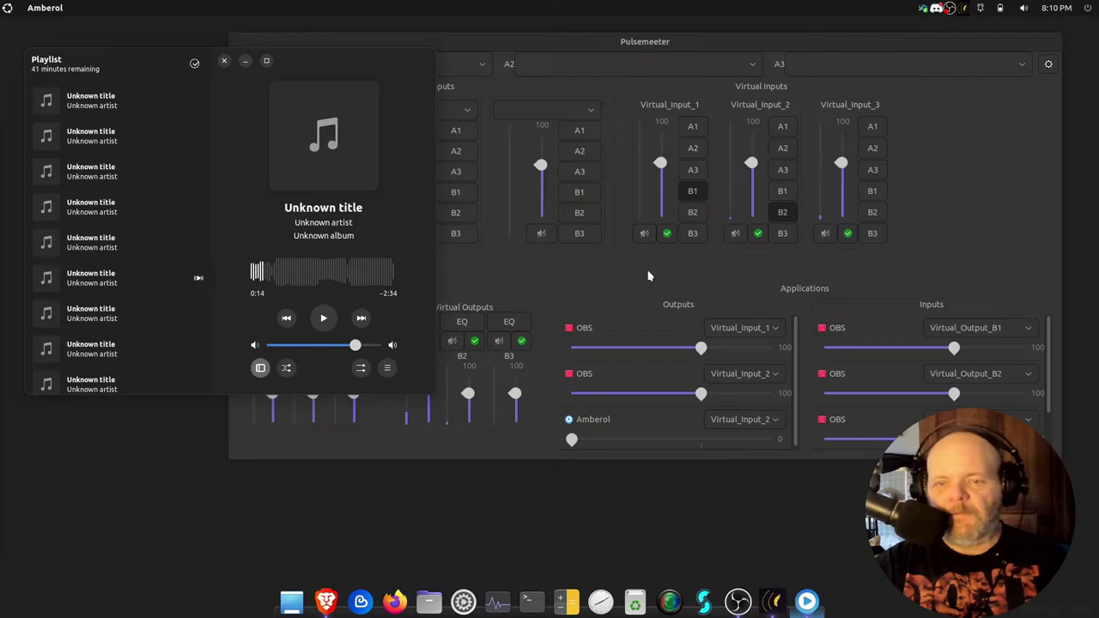
{"action": "left_click", "coordinate": [324, 319]}
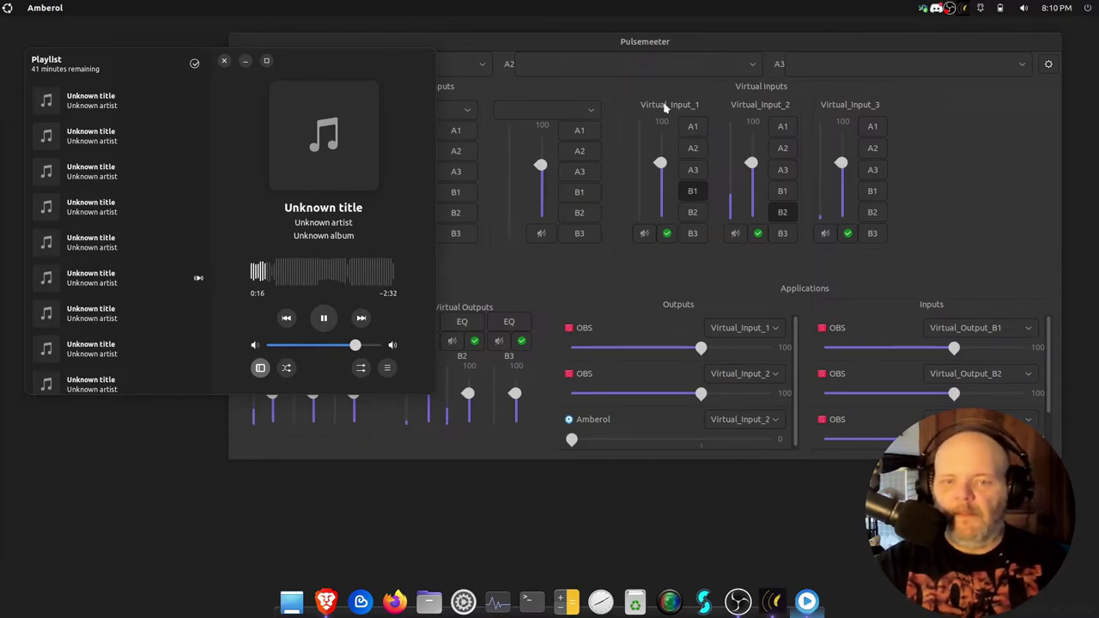
Bring Pulsemeeter forward and drag the B2 virtual output volume between 50 and 40.
{"action": "left_click", "coordinate": [662, 45]}
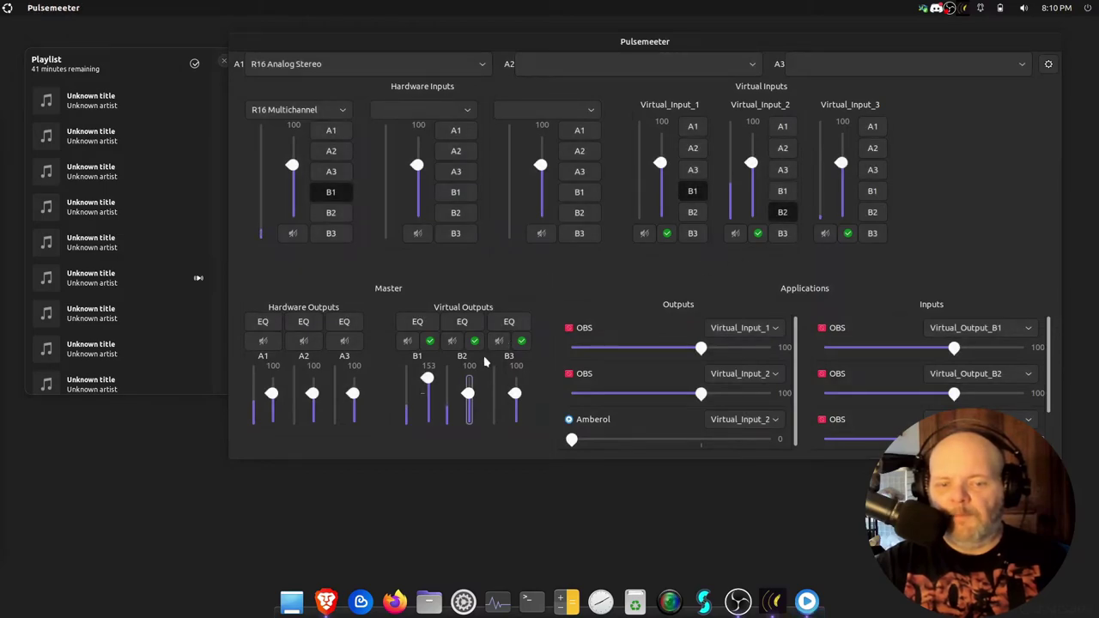
{"action": "left_click_drag", "start_coordinate": [469, 394], "coordinate": [468, 407]}
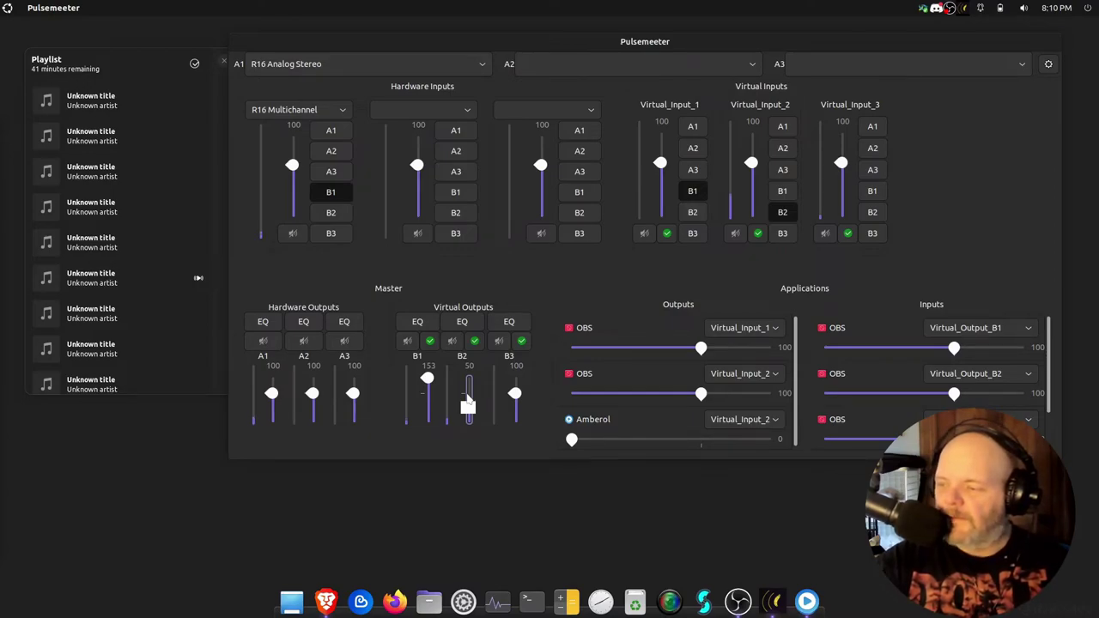
{"action": "left_click_drag", "start_coordinate": [468, 405], "coordinate": [468, 410]}
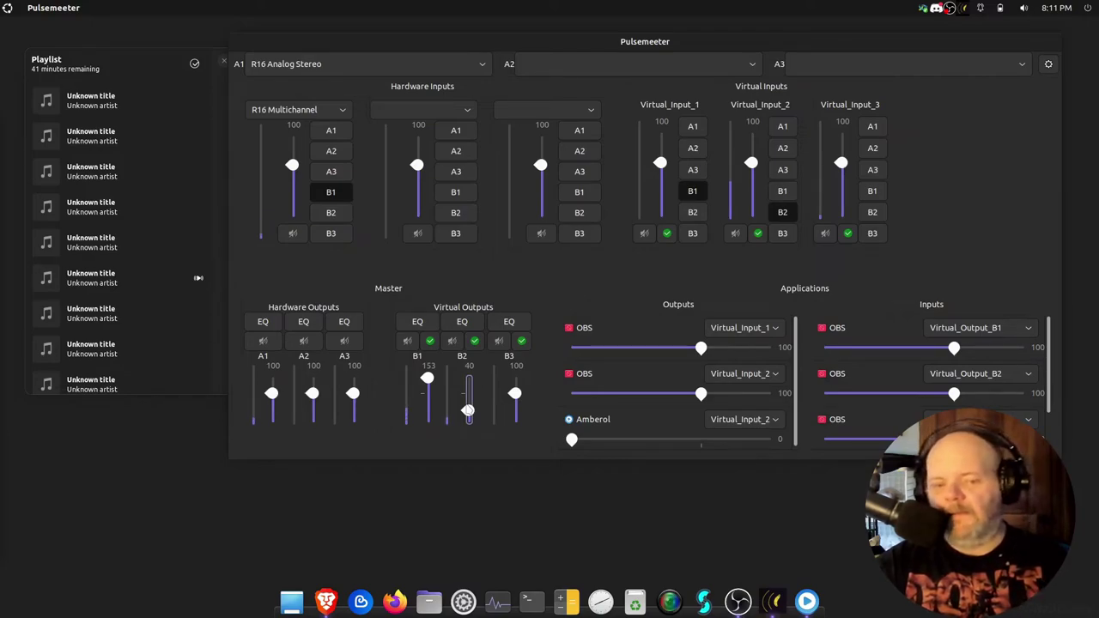
{"action": "left_click_drag", "start_coordinate": [468, 411], "coordinate": [468, 407]}
Fine-tune the B2 volume up and down with the scroll wheel, settling at 40.
{"action": "scroll", "coordinate": [468, 407], "scroll_direction": "up", "scroll_amount": 1}
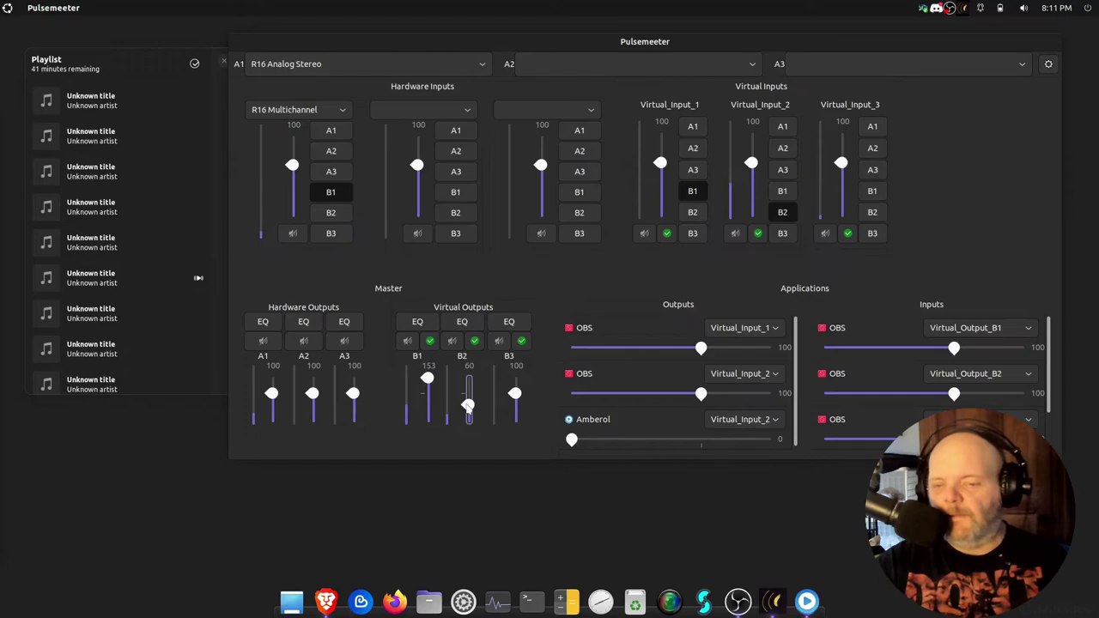
{"action": "scroll", "coordinate": [468, 409], "scroll_direction": "up", "scroll_amount": 1}
{"action": "scroll", "coordinate": [468, 409], "scroll_direction": "up", "scroll_amount": 5}
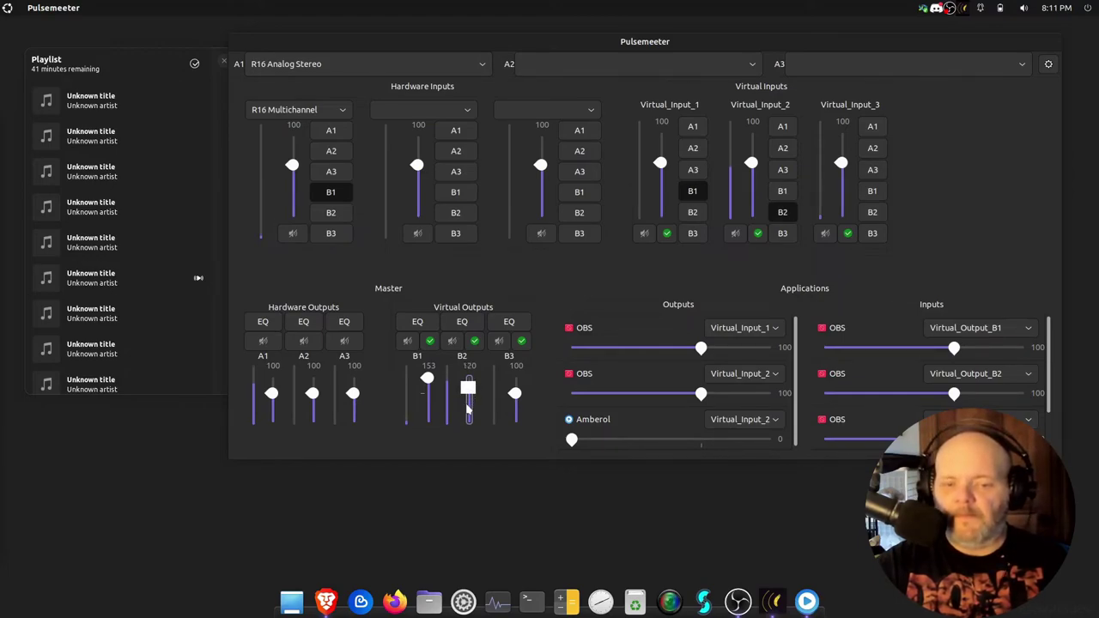
{"action": "scroll", "coordinate": [468, 410], "scroll_direction": "down", "scroll_amount": 4}
{"action": "scroll", "coordinate": [468, 411], "scroll_direction": "down", "scroll_amount": 3}
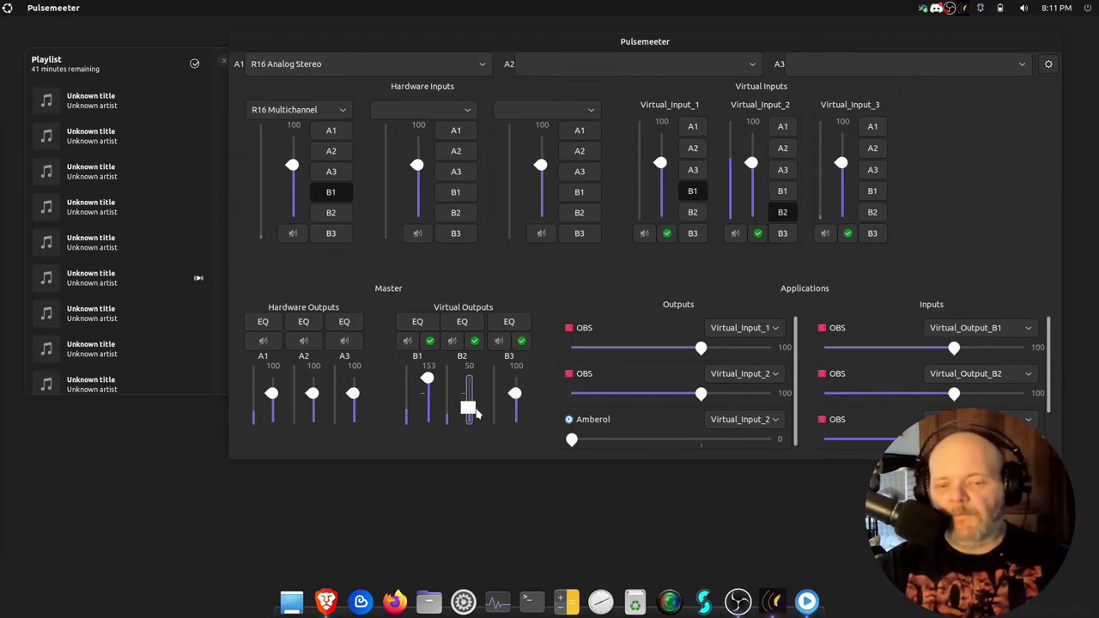
{"action": "scroll", "coordinate": [476, 413], "scroll_direction": "up", "scroll_amount": 5}
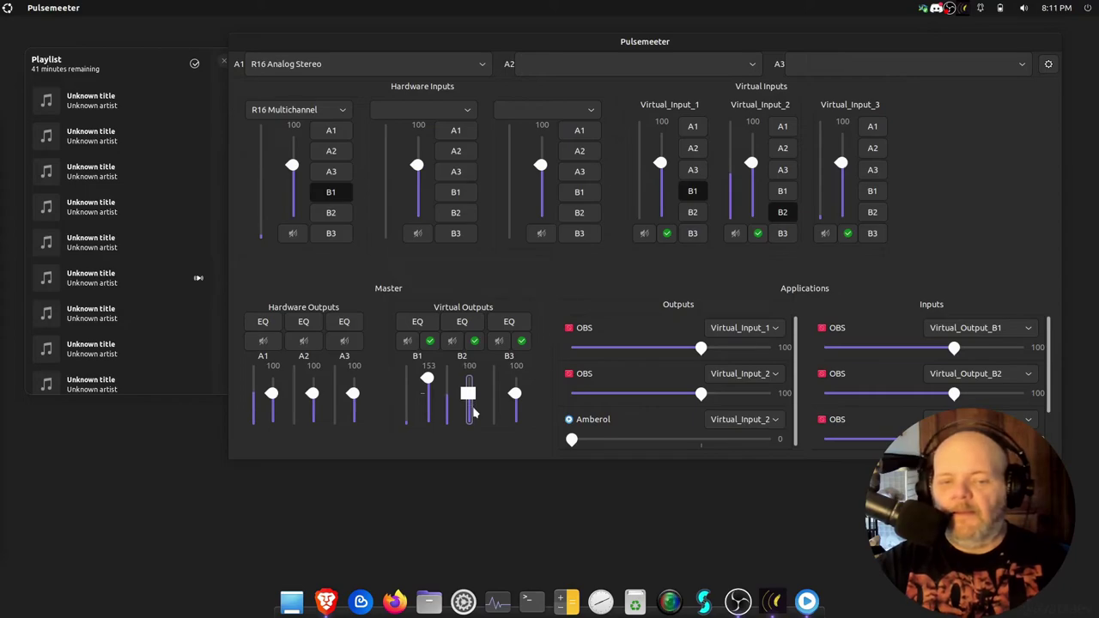
{"action": "scroll", "coordinate": [475, 413], "scroll_direction": "down", "scroll_amount": 6}
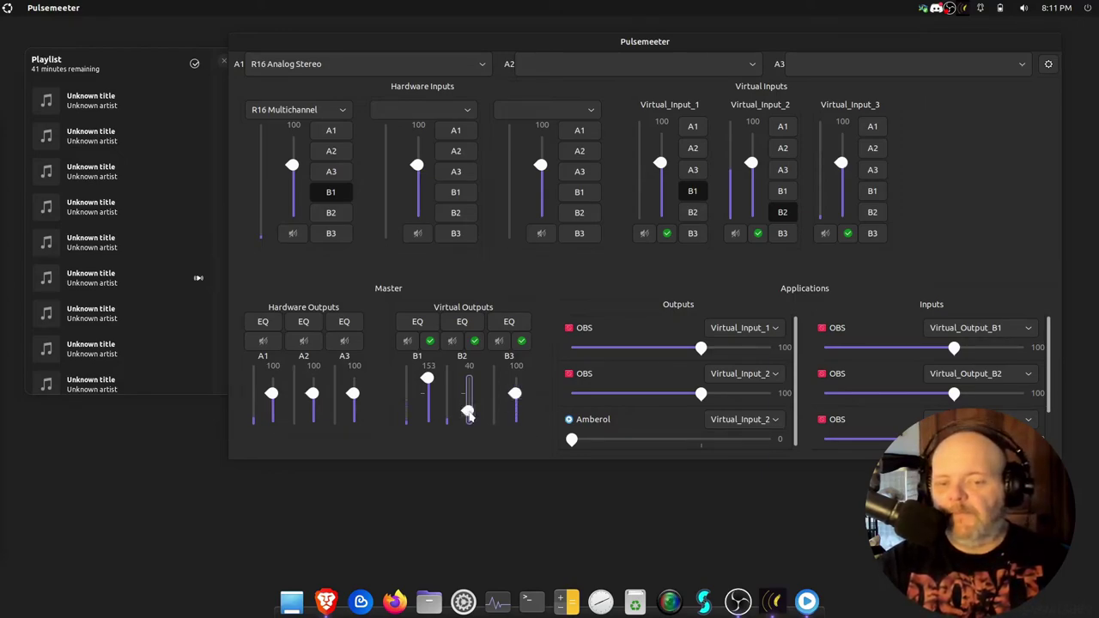
{"action": "scroll", "coordinate": [469, 416], "scroll_direction": "up", "scroll_amount": 1}
{"action": "scroll", "coordinate": [469, 415], "scroll_direction": "up", "scroll_amount": 1}
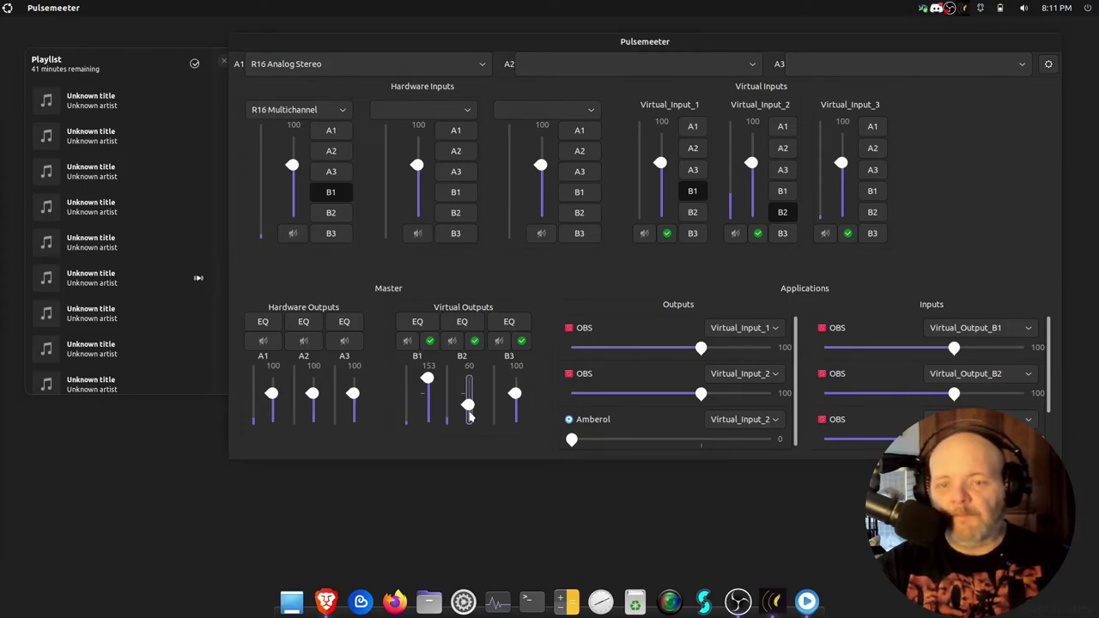
{"action": "scroll", "coordinate": [469, 416], "scroll_direction": "up", "scroll_amount": 1}
{"action": "scroll", "coordinate": [469, 416], "scroll_direction": "down", "scroll_amount": 3}
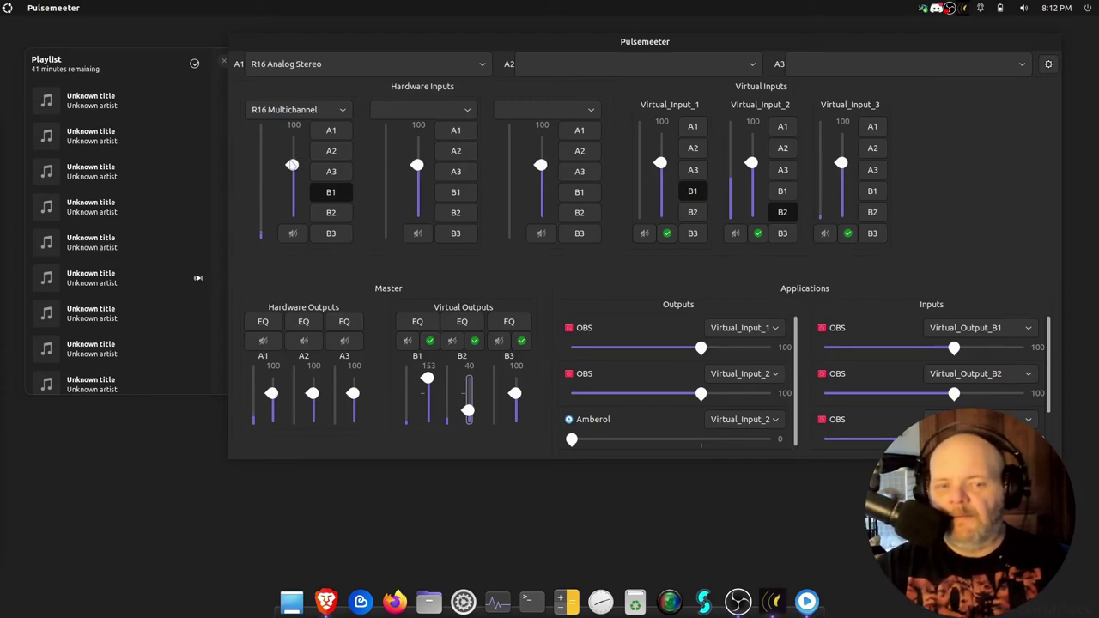
Set the R16 Multichannel input volume to 105 and move the mixer window down-left.
{"action": "left_click", "coordinate": [292, 166]}
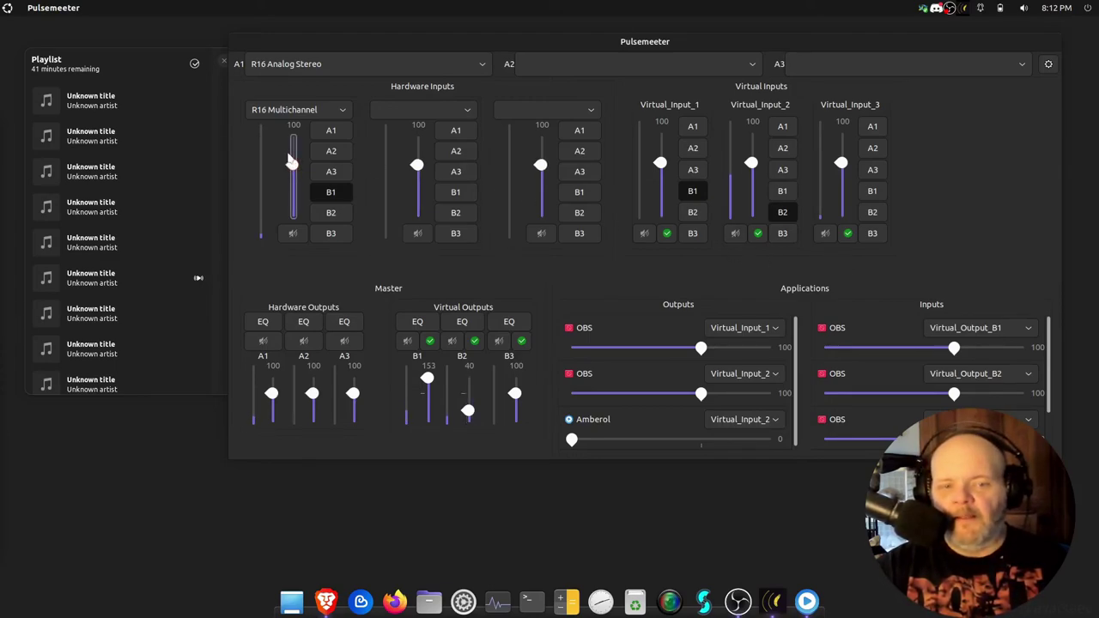
{"action": "left_click_drag", "start_coordinate": [290, 159], "coordinate": [294, 152]}
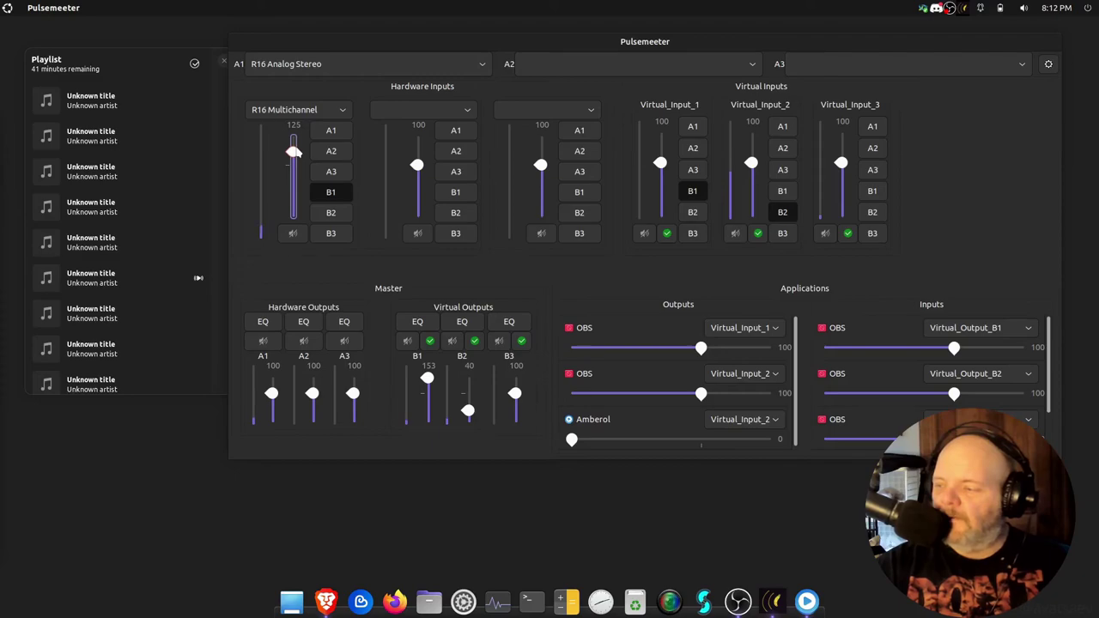
{"action": "scroll", "coordinate": [294, 152], "scroll_direction": "down", "scroll_amount": 4}
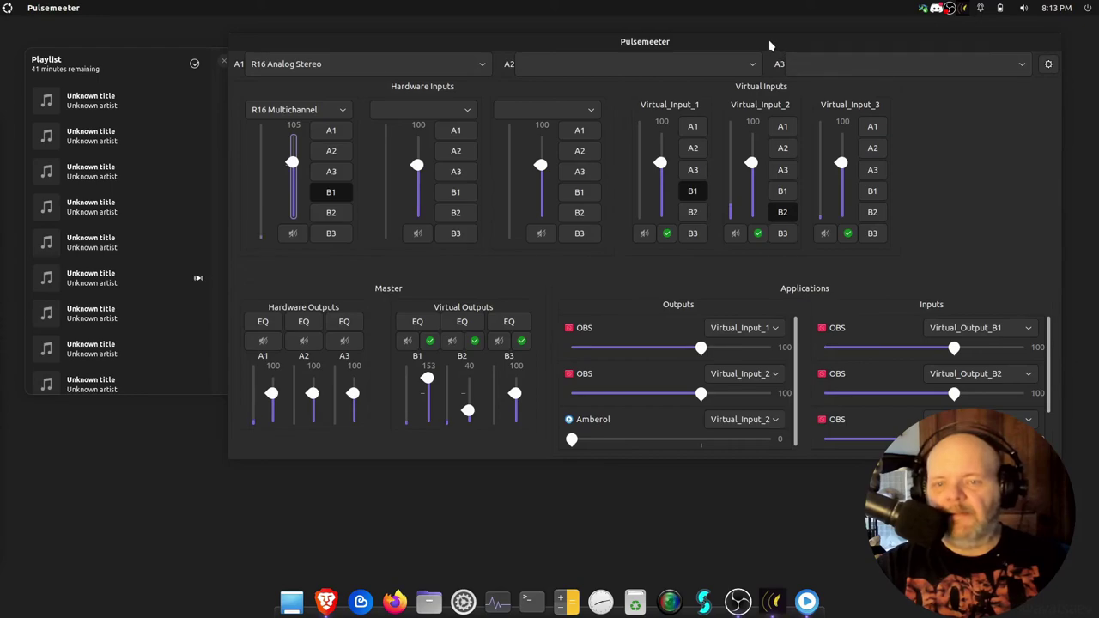
{"action": "left_click_drag", "start_coordinate": [769, 39], "coordinate": [645, 89]}
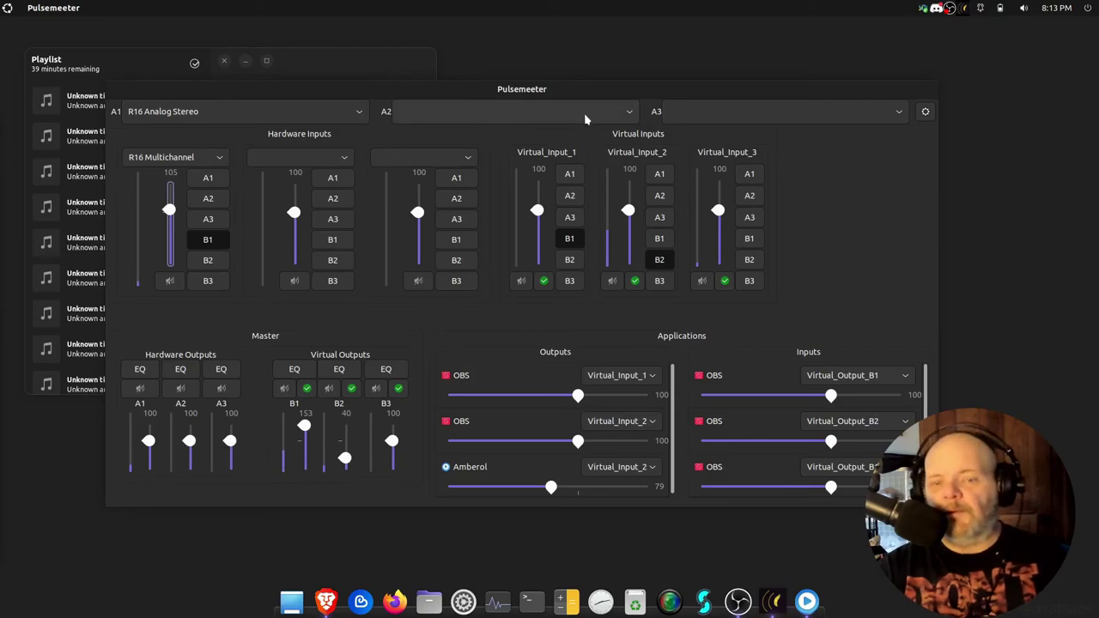
{"action": "left_click", "coordinate": [620, 113]}
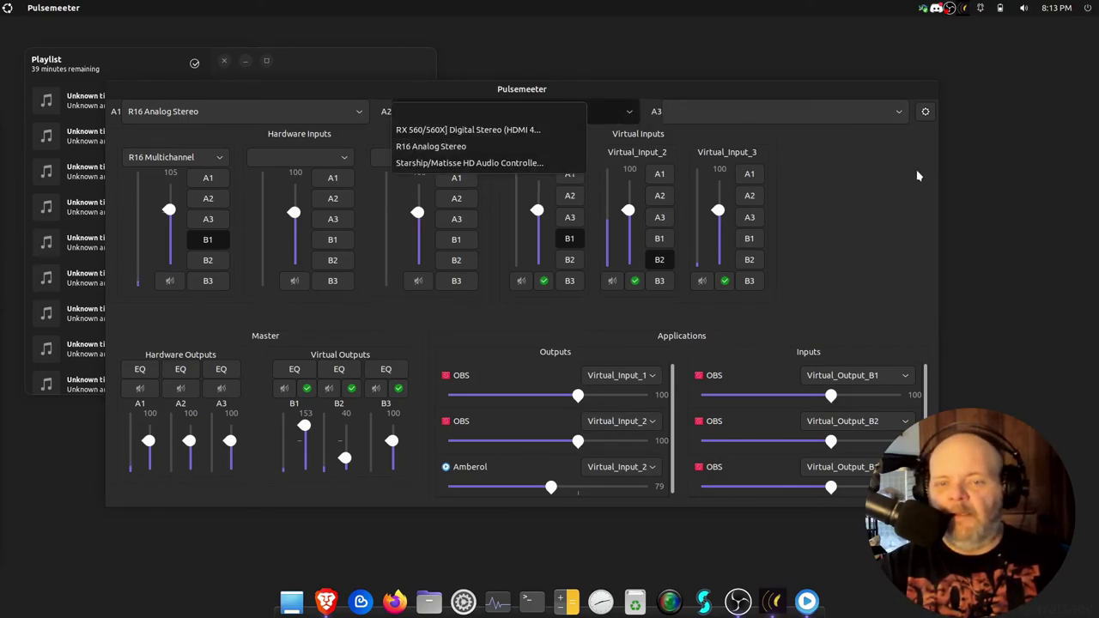
{"action": "left_click", "coordinate": [858, 120]}
{"action": "left_click", "coordinate": [859, 120]}
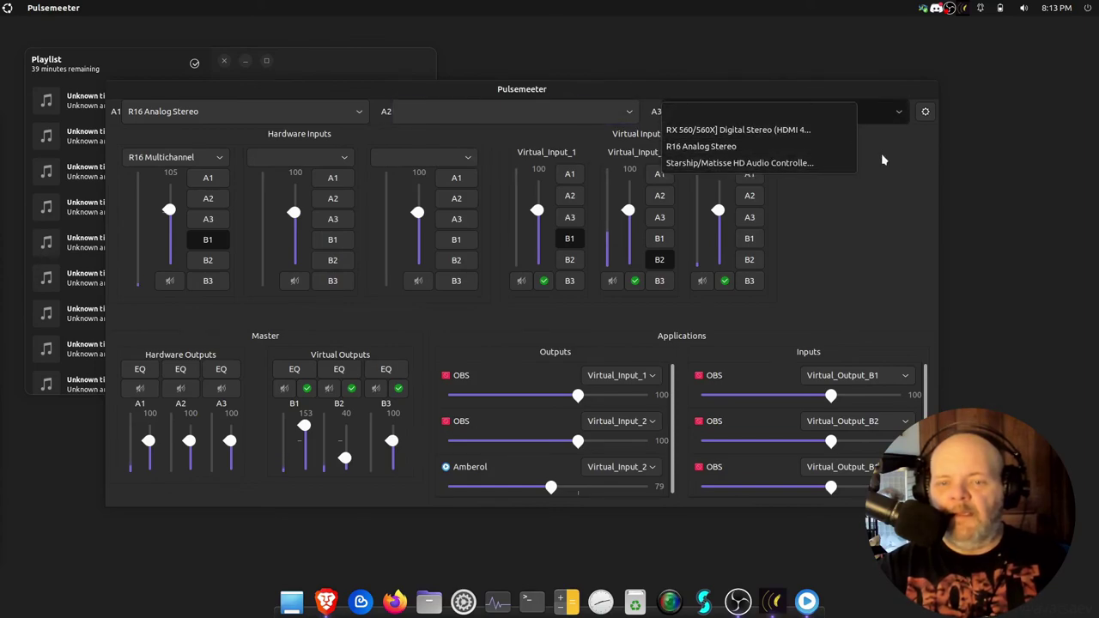
{"action": "left_click", "coordinate": [879, 158]}
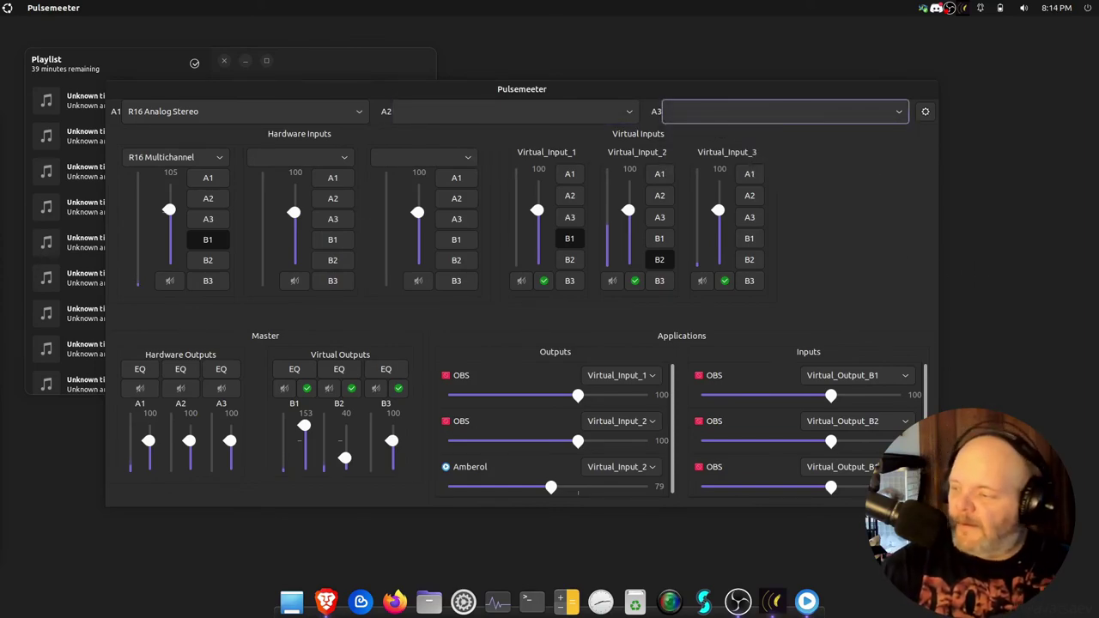